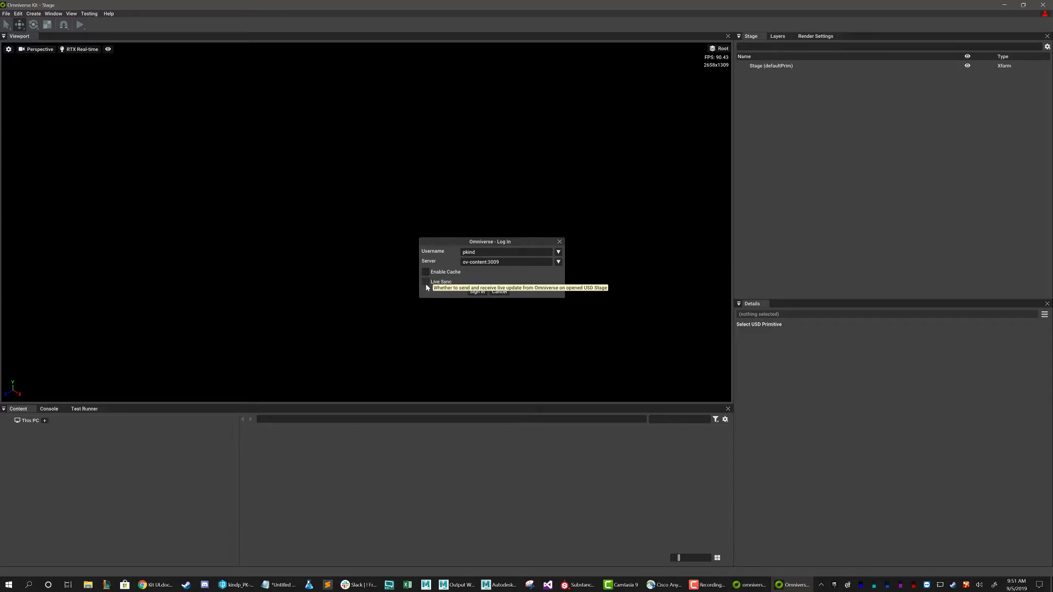
# Sign in to the ov-content:3009 server with Live Sync disabled.
pyautogui.click(426, 282)
pyautogui.click(478, 292)
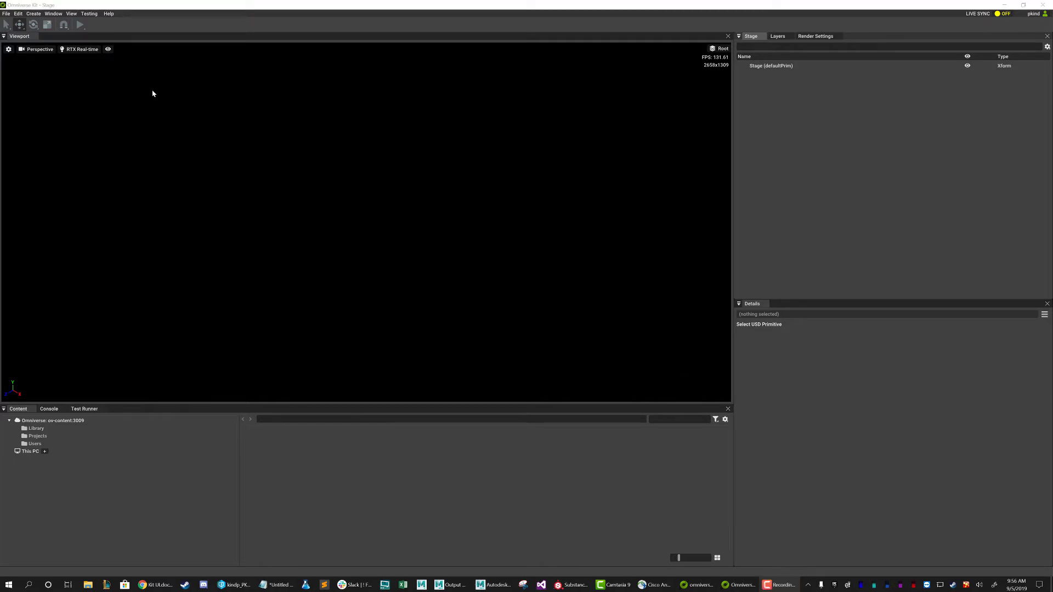
# Open the robot_arm.usd scene from the robot_arm_tutorial folder on the server.
pyautogui.click(6, 14)
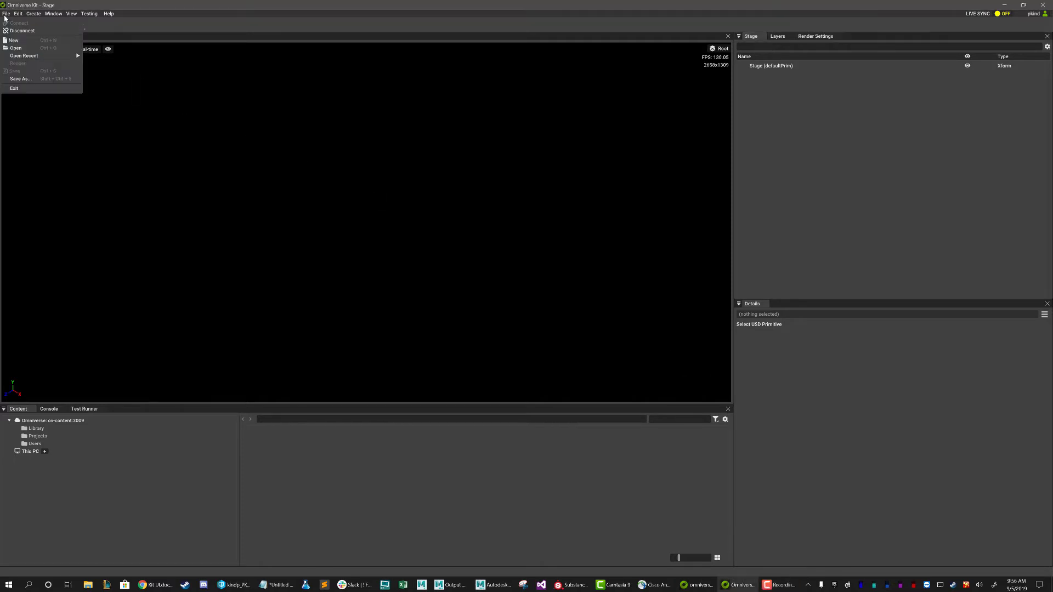
pyautogui.click(16, 48)
pyautogui.click(163, 118)
pyautogui.click(326, 65)
pyautogui.click(323, 205)
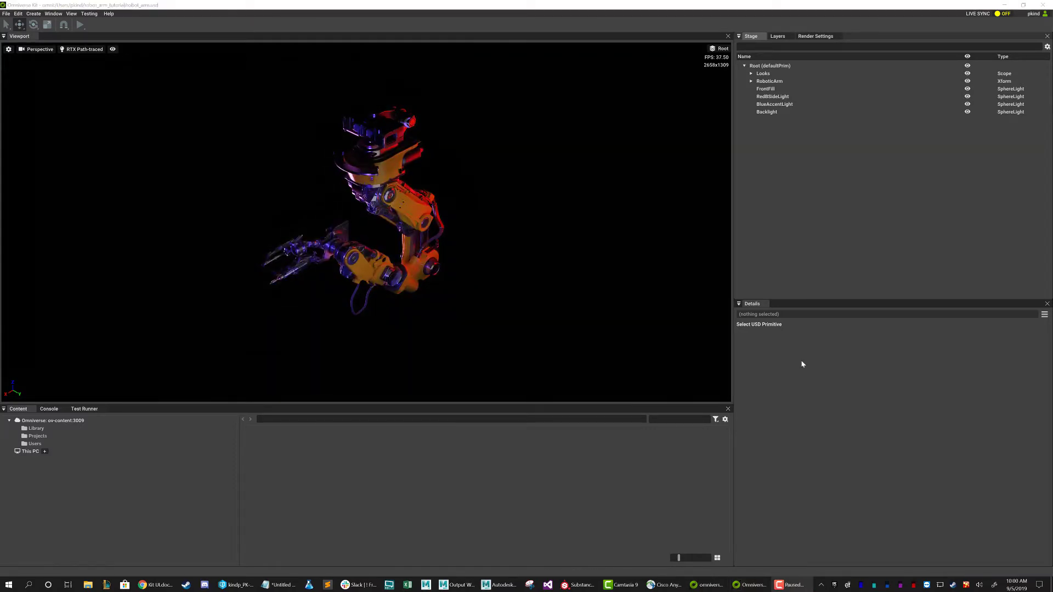
# Switch the viewport renderer to RTX Real-time for comparison and return it to RTX Path-traced.
pyautogui.click(80, 50)
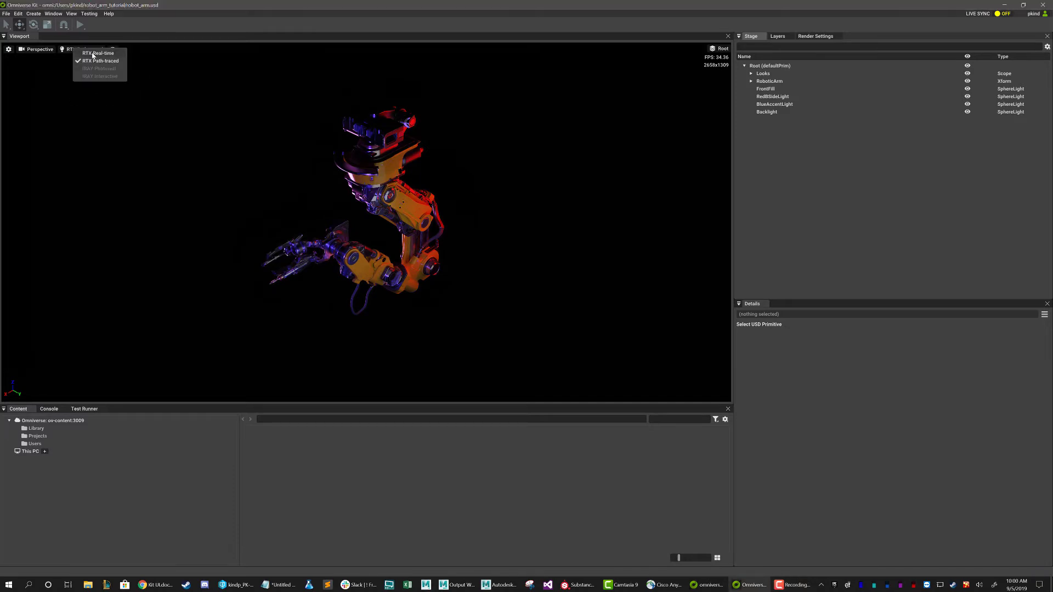
pyautogui.click(94, 53)
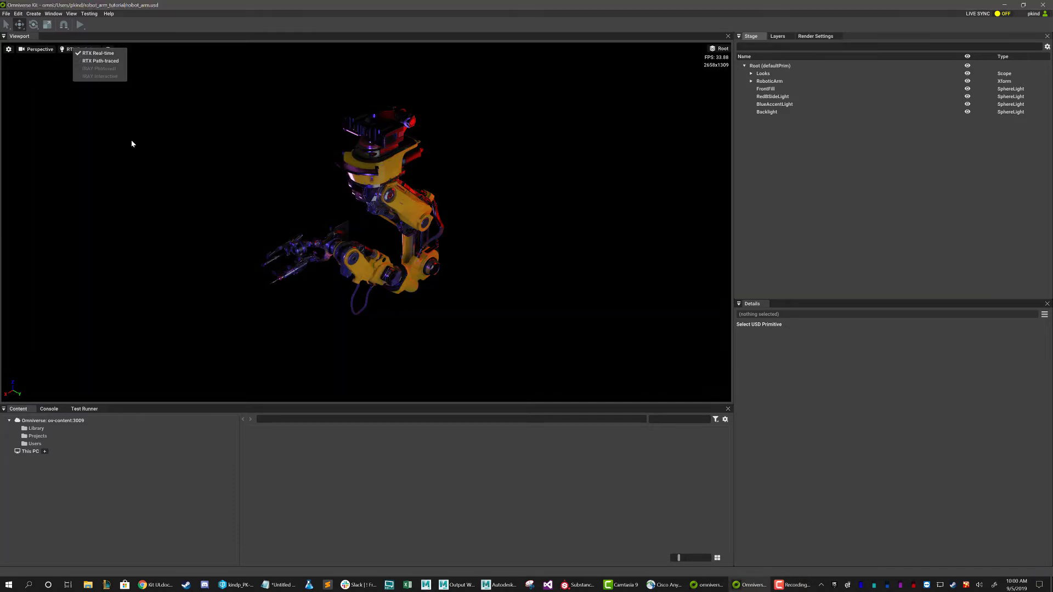
pyautogui.click(99, 63)
pyautogui.click(245, 246)
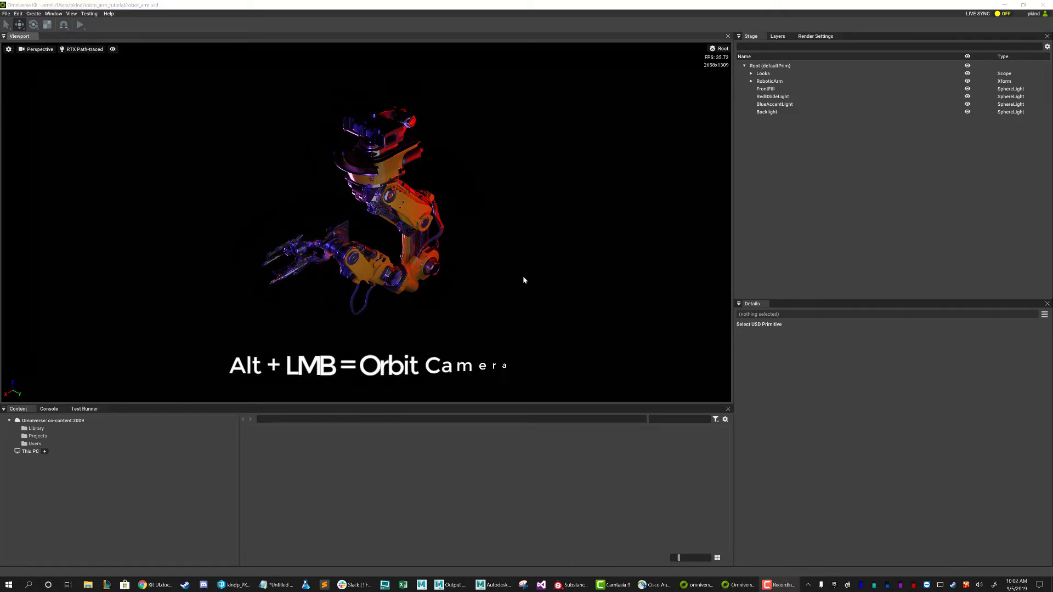
# Orbit and pan the camera around the robotic arm, and refocus the view on the whole arm.
pyautogui.click(506, 210)
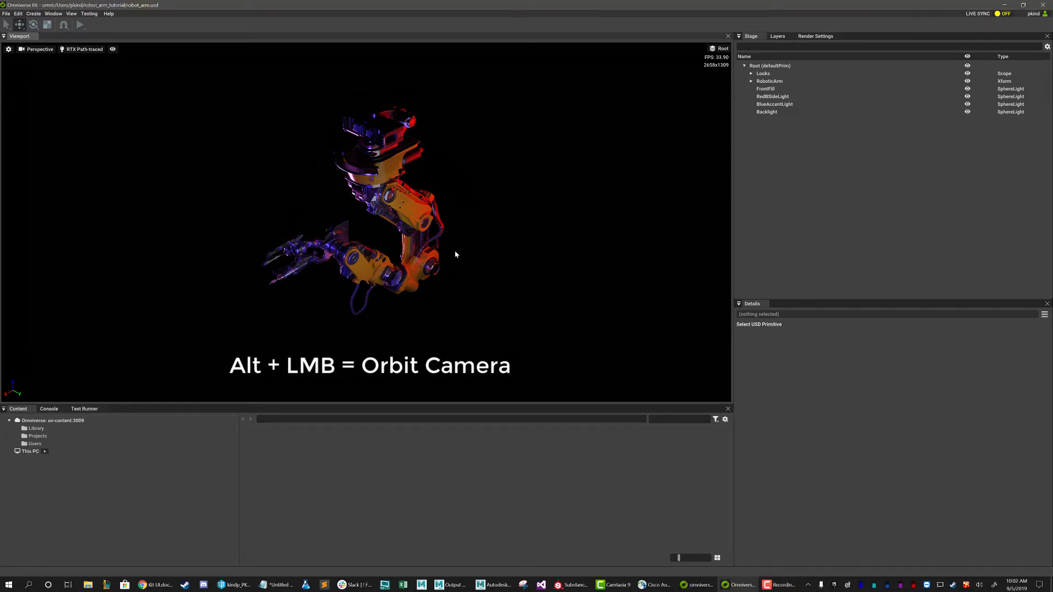
pyautogui.keyDown('alt'); pyautogui.moveTo(455, 254); pyautogui.dragTo(481, 310); pyautogui.keyUp('alt')
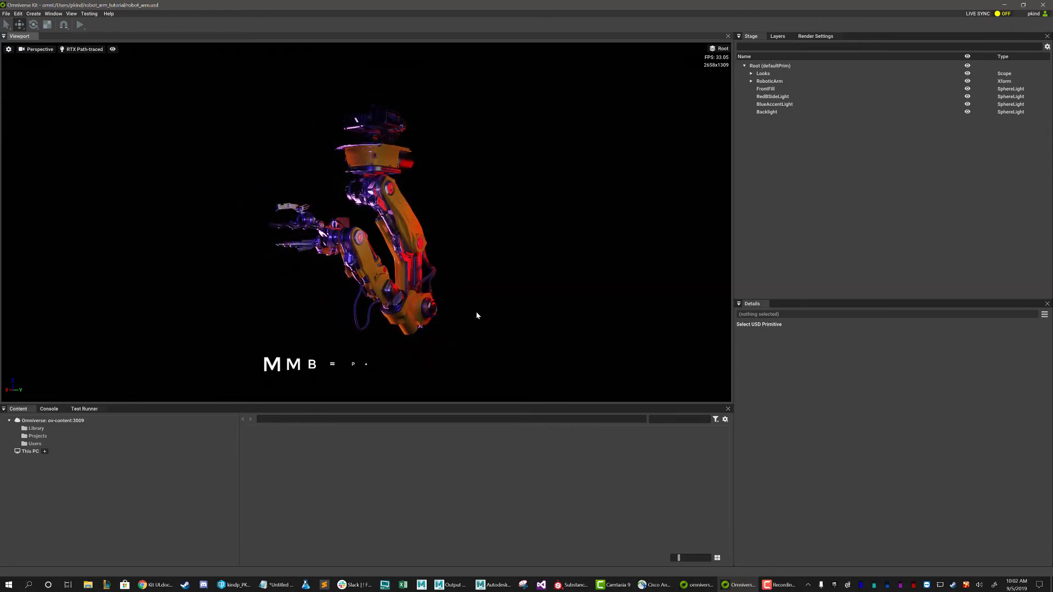
pyautogui.moveTo(245, 263); pyautogui.dragTo(11, 265, button='middle')
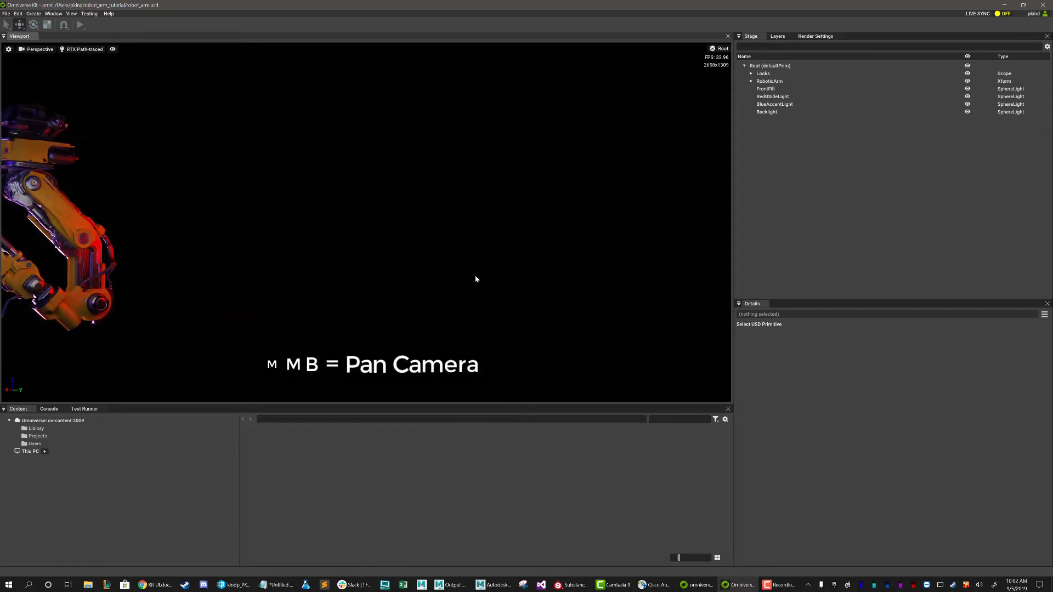
pyautogui.press('f')
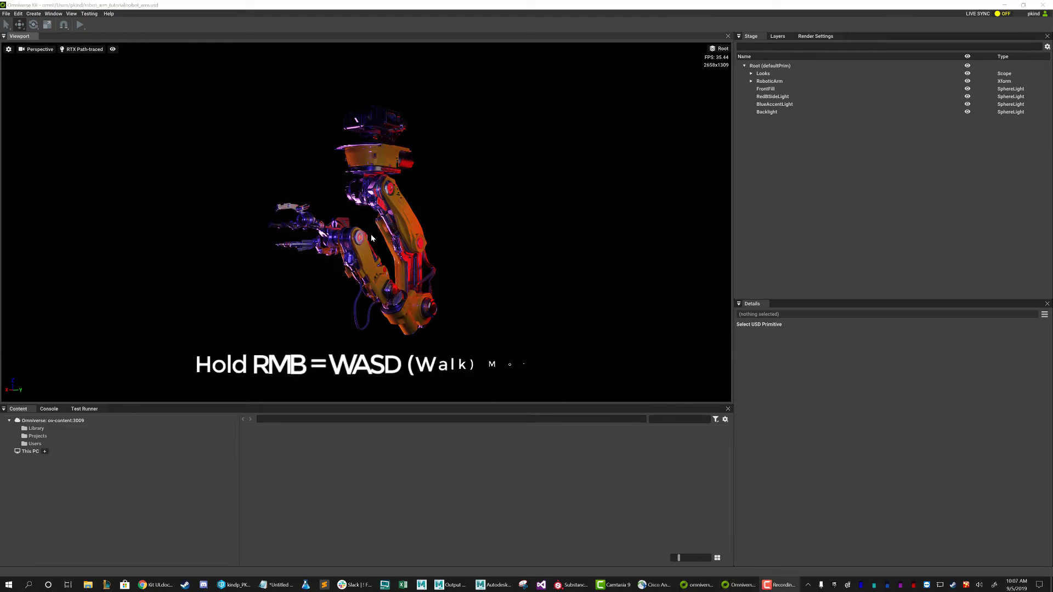
# Fly the camera forward, backward and sideways around the robotic arm at different movement speeds.
pyautogui.moveTo(372, 236); pyautogui.dragTo(326, 226, button='right')
pyautogui.press('w')
pyautogui.press('s')
pyautogui.press('s')
pyautogui.press('a')
pyautogui.press('d')
pyautogui.press('w')
pyautogui.press('s')
pyautogui.press('d')
pyautogui.press('a')
pyautogui.scroll(1, 296, 241)
pyautogui.press('a')
pyautogui.press('d')
pyautogui.scroll(7, 298, 240)
pyautogui.press('a')
pyautogui.press('d')
pyautogui.press('a')
pyautogui.press('a')
pyautogui.press('d')
pyautogui.scroll(-7, 296, 239)
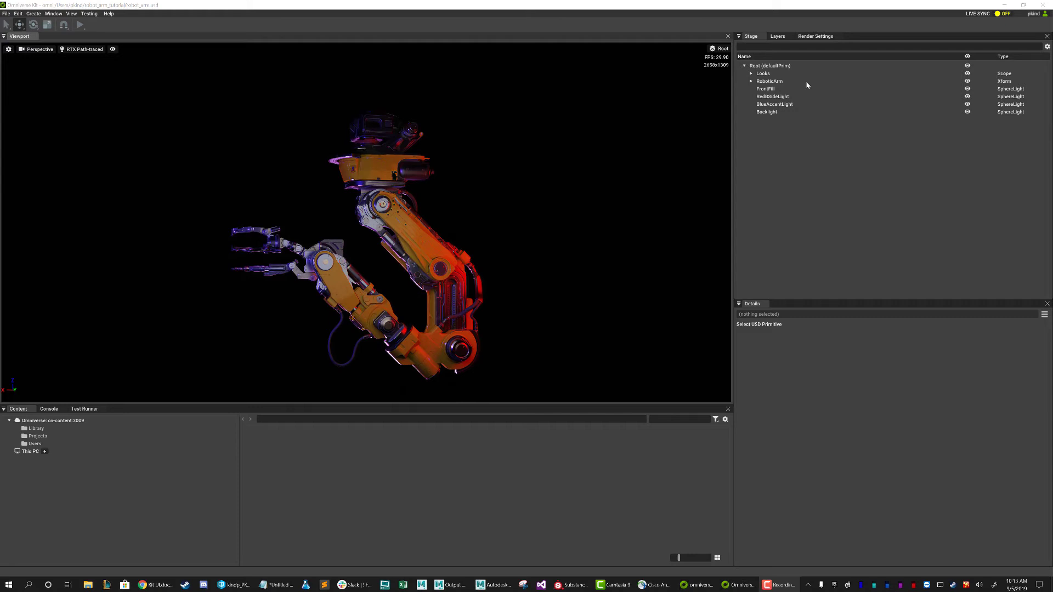
# Inspect the FrontFill and RedBSideLight properties and the contents of the Looks and RoboticArm groups in the stage.
pyautogui.click(766, 89)
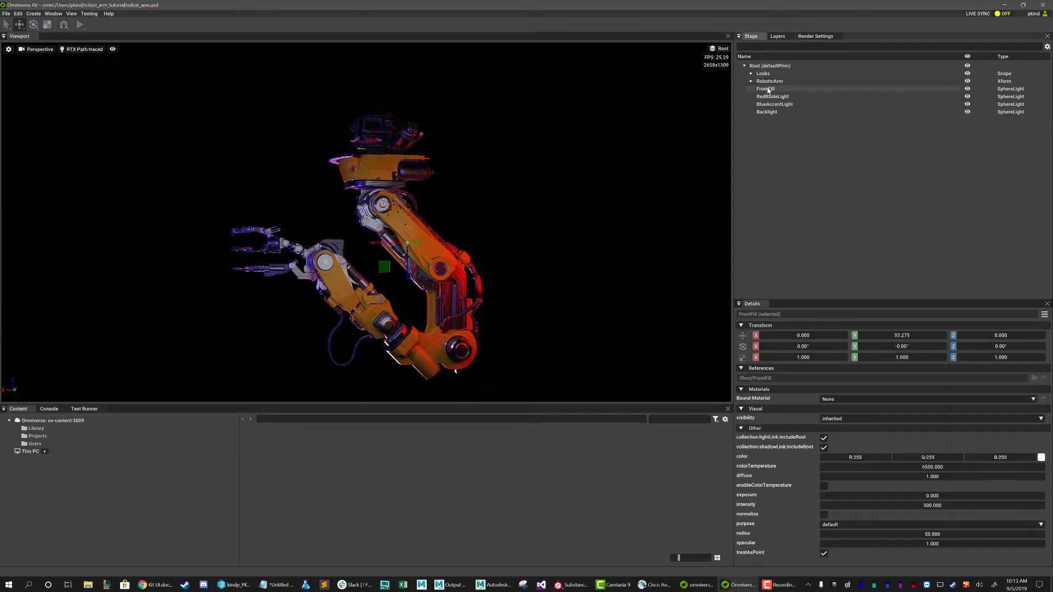
pyautogui.click(771, 97)
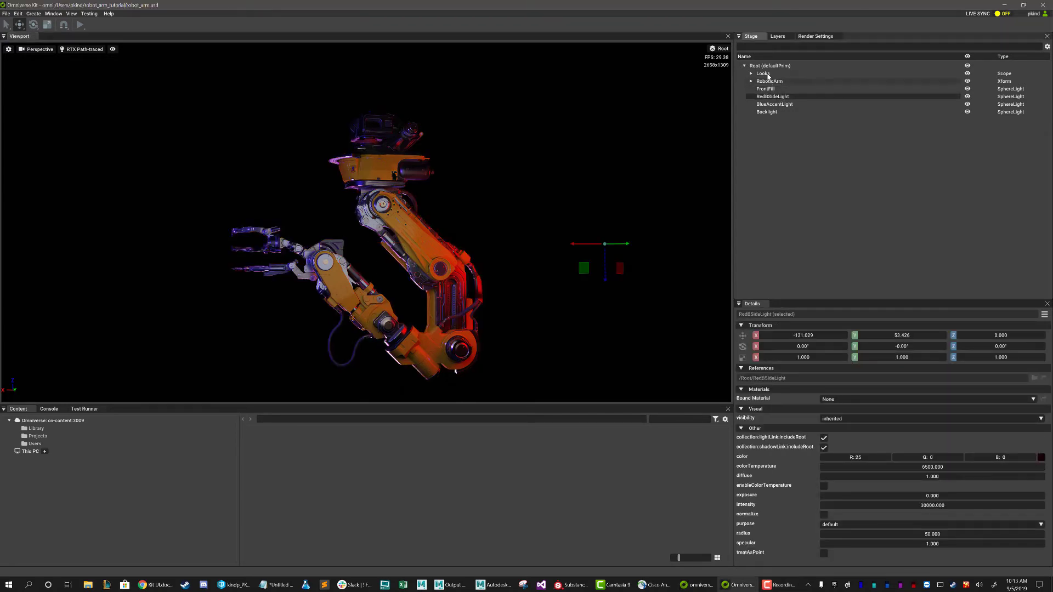
pyautogui.click(763, 74)
pyautogui.click(753, 73)
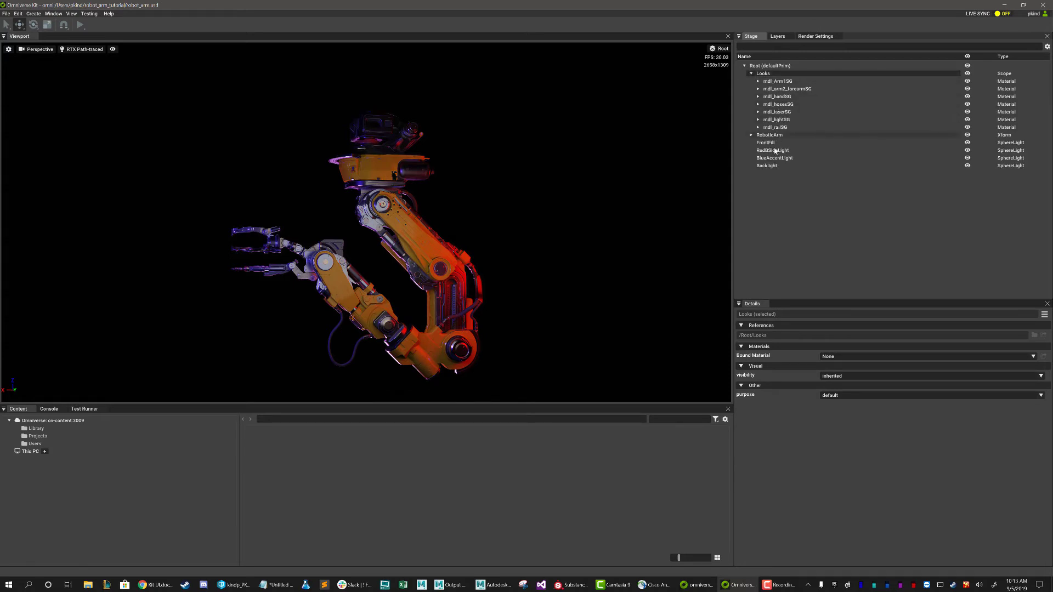
pyautogui.click(751, 135)
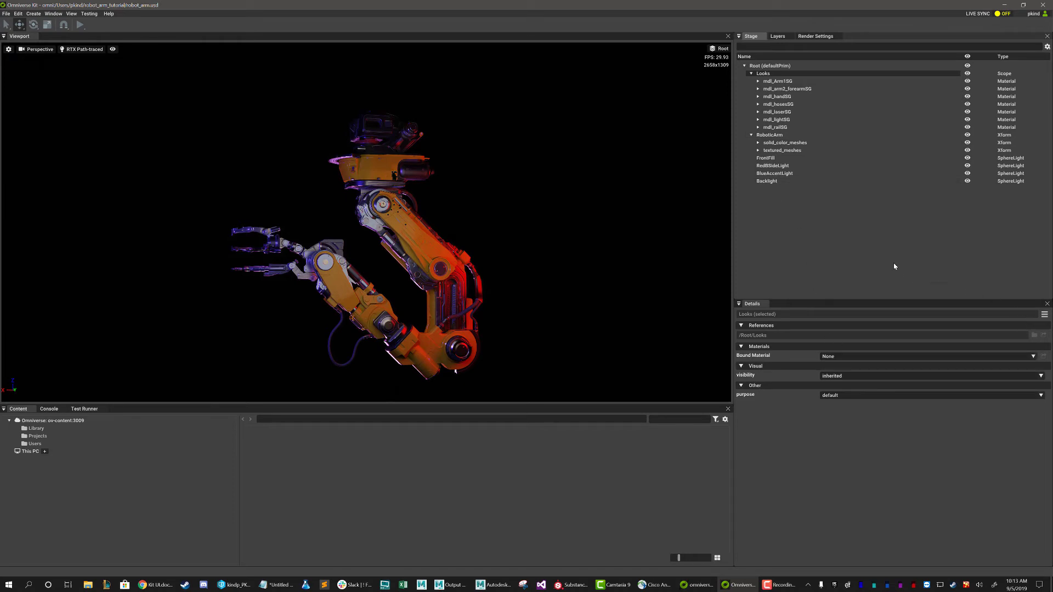
pyautogui.click(854, 245)
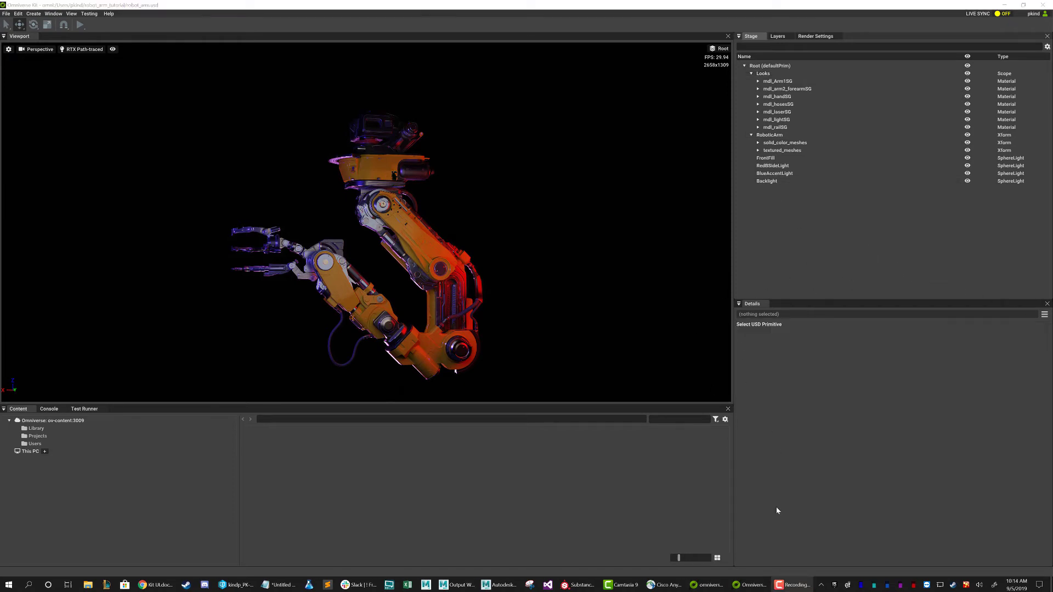
# Set the Backlight's intensity to 30100.199.
pyautogui.click(768, 182)
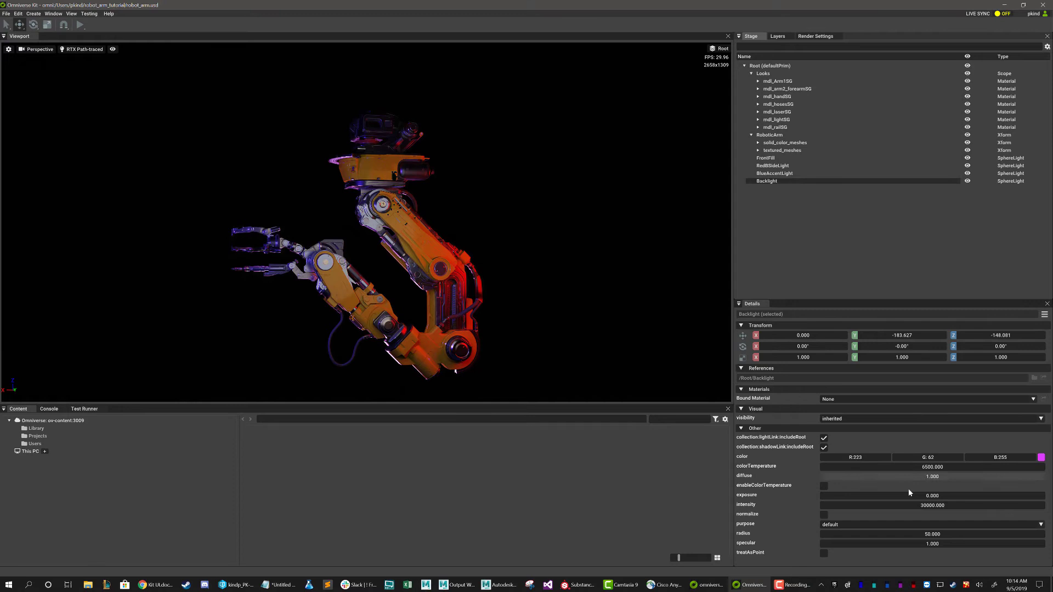
pyautogui.moveTo(922, 506); pyautogui.dragTo(1021, 395)
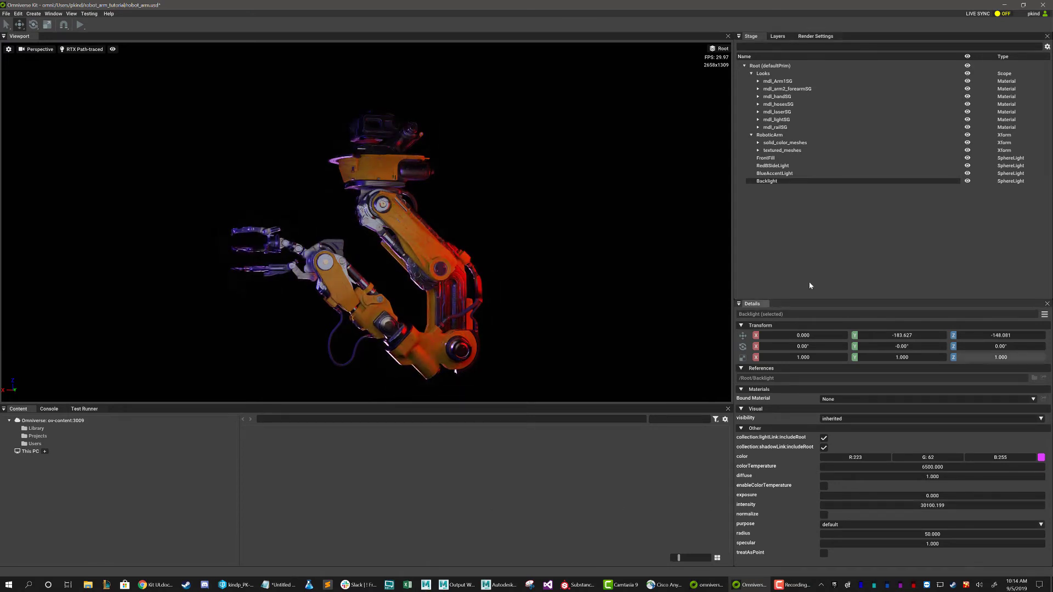
# Inspect the inputs of the mdl_hosesSG material.
pyautogui.click(781, 150)
pyautogui.click(771, 105)
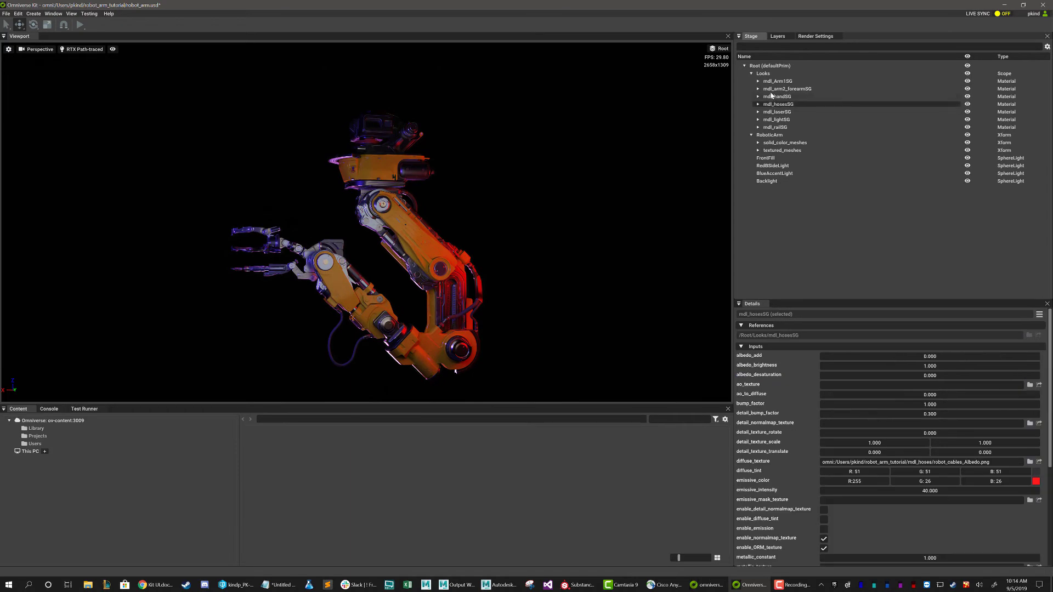
# Move solid_color_meshes out of RoboticArm to the top level of the stage, and select the Arm_2_ForeArm mesh.
pyautogui.moveTo(774, 142); pyautogui.dragTo(777, 144)
pyautogui.click(759, 143)
pyautogui.click(788, 158)
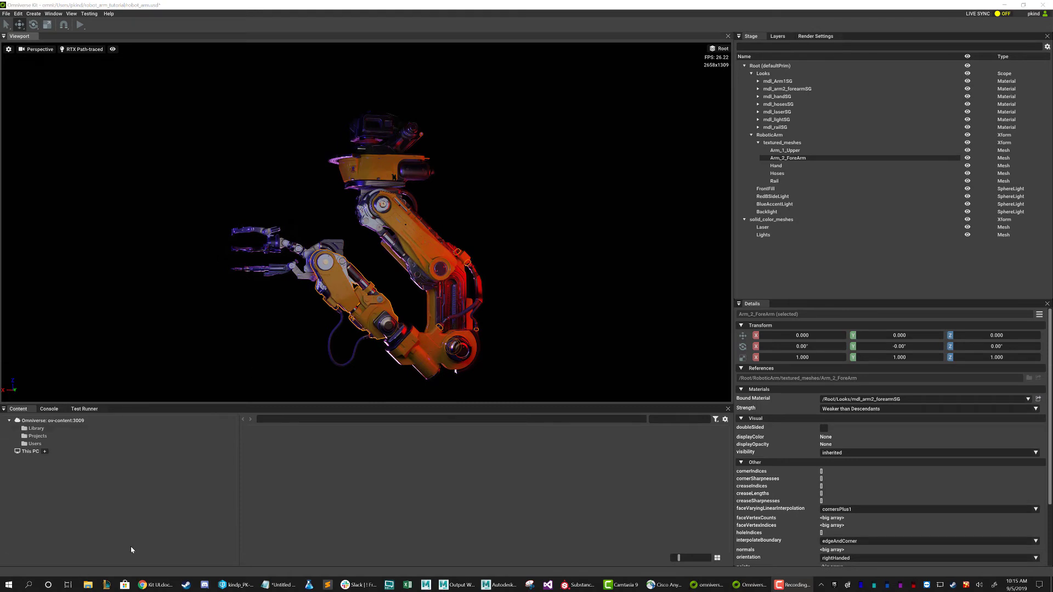
# Look through the server's Library and Users folders in the content browser, and collapse the server tree again.
pyautogui.click(39, 429)
pyautogui.click(41, 460)
pyautogui.scroll(-6, 440, 473)
pyautogui.scroll(5, 575, 510)
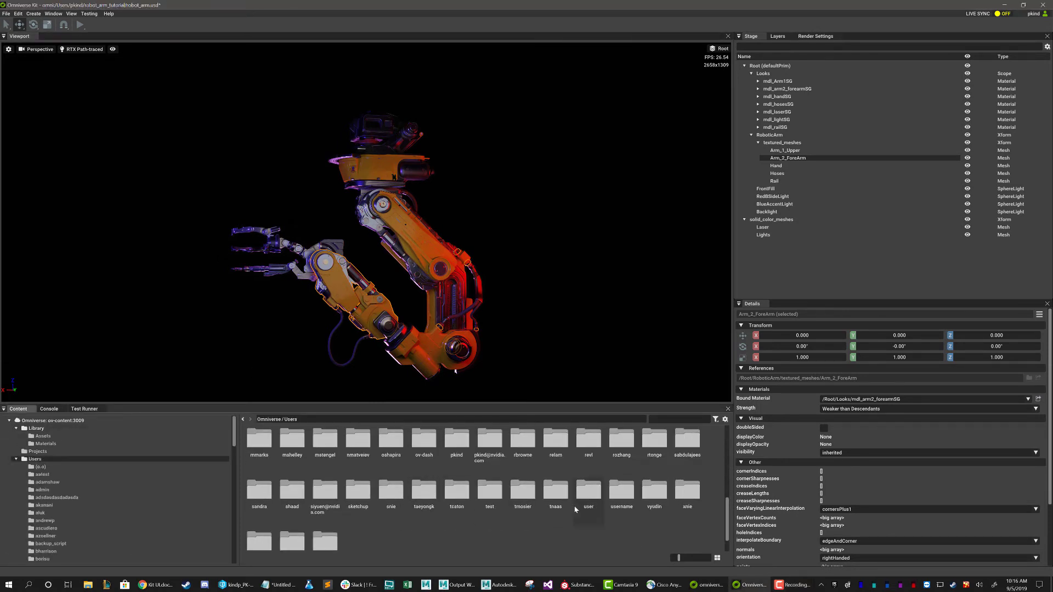
pyautogui.click(16, 459)
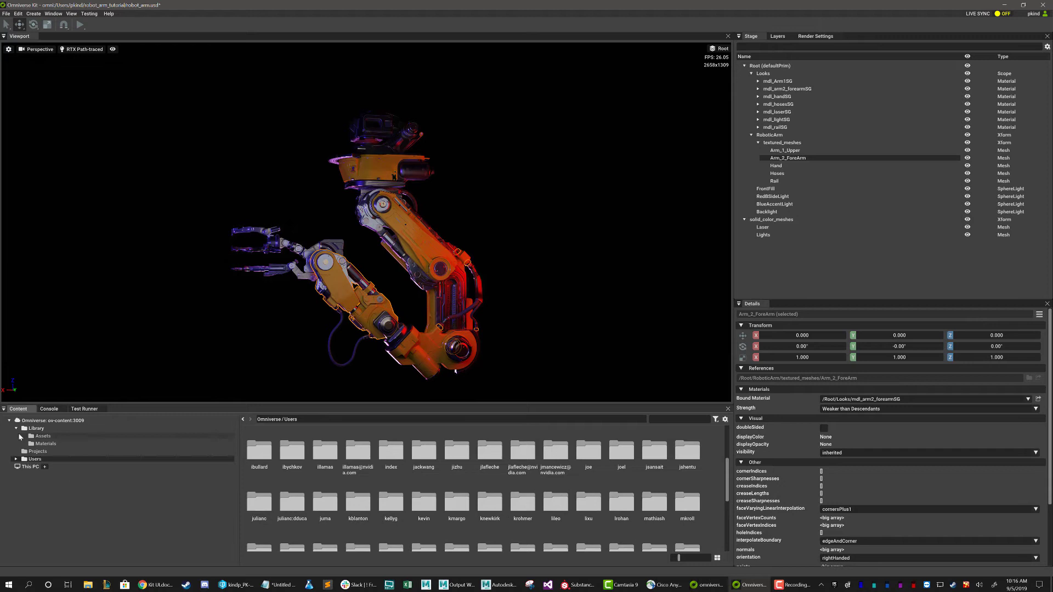
pyautogui.click(16, 429)
pyautogui.click(9, 421)
# Add the local Library_Materials folder under This PC in the content browser, and look inside it.
pyautogui.click(44, 429)
pyautogui.moveTo(155, 9); pyautogui.dragTo(457, 144)
pyautogui.click(394, 221)
pyautogui.click(404, 272)
pyautogui.click(406, 265)
pyautogui.click(556, 370)
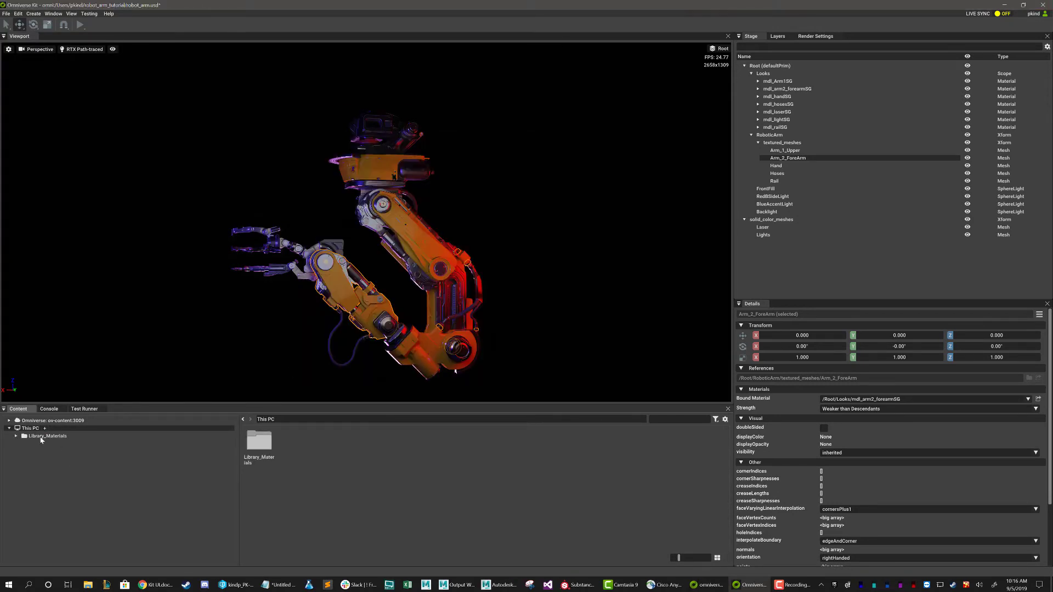
pyautogui.click(16, 437)
pyautogui.click(8, 428)
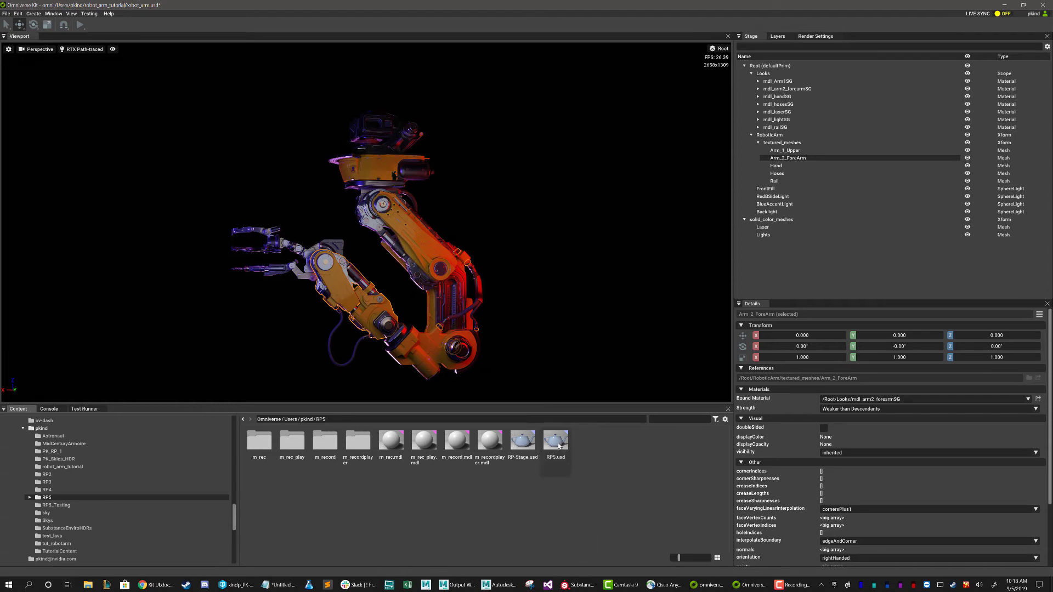
# Place the RP5.usd record player beside the robotic arm as a demonstration, and delete it from the stage.
pyautogui.moveTo(559, 447); pyautogui.dragTo(558, 316)
pyautogui.moveTo(557, 274); pyautogui.dragTo(541, 278)
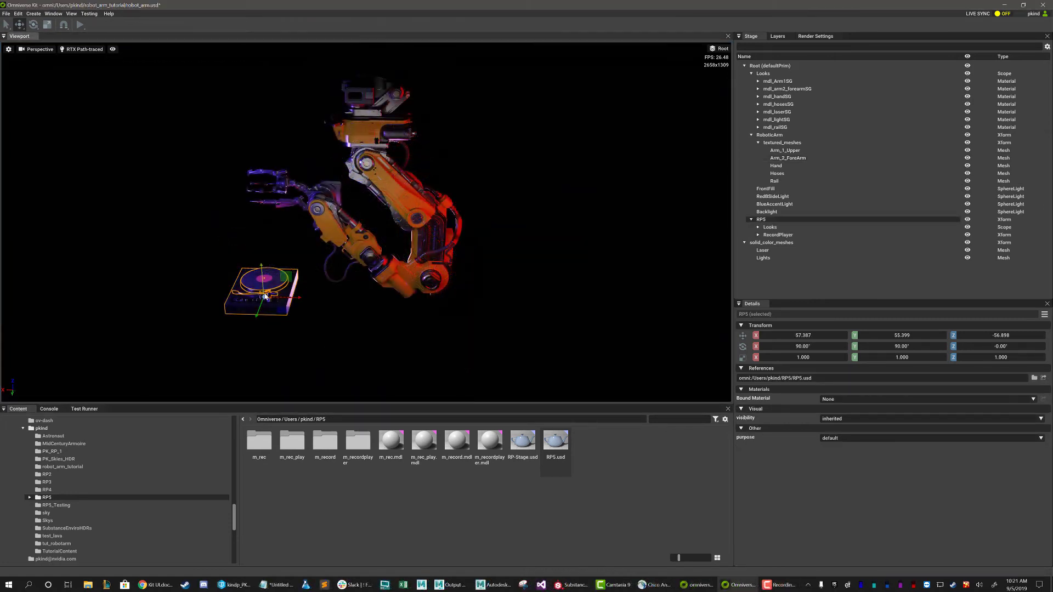
pyautogui.press('Delete')
# Look through the render settings, from subdivision and lighting down to tone mapping and FFT bloom.
pyautogui.click(817, 37)
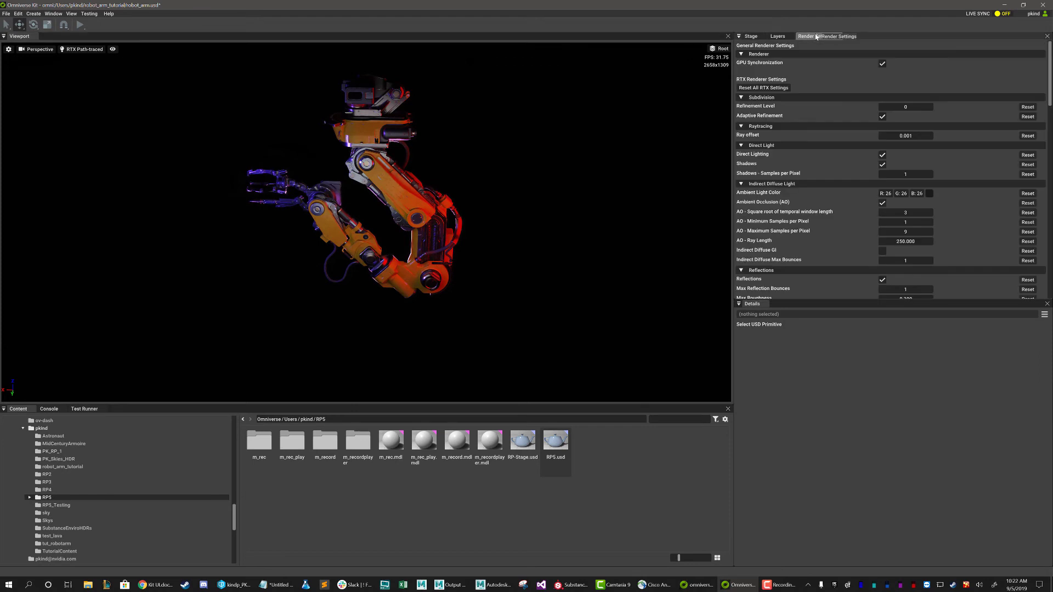
pyautogui.scroll(-5, 913, 146)
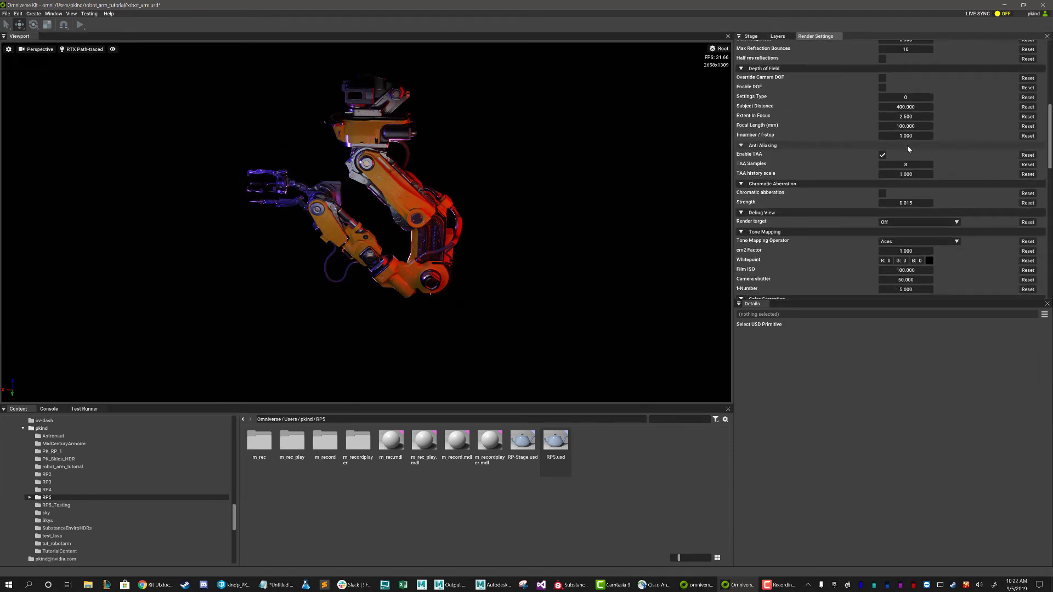
pyautogui.scroll(-15, 908, 149)
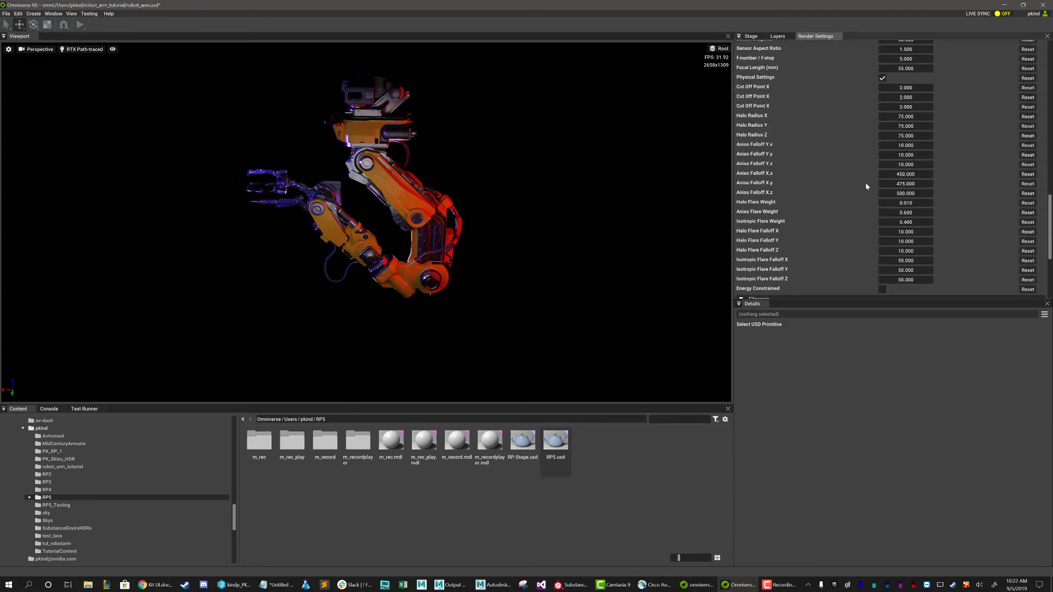
pyautogui.scroll(12, 866, 186)
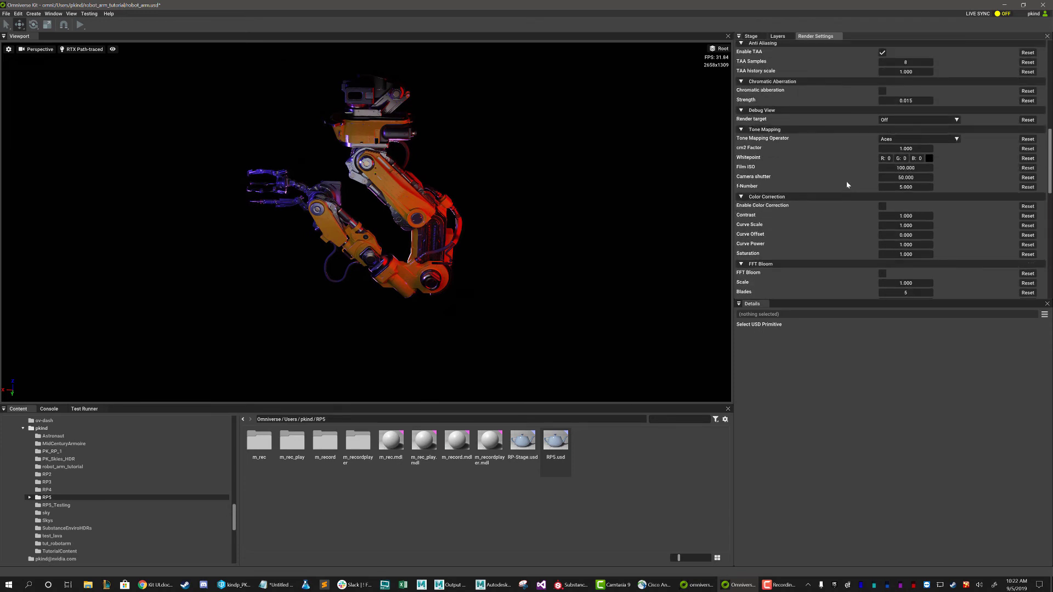
pyautogui.scroll(10, 847, 185)
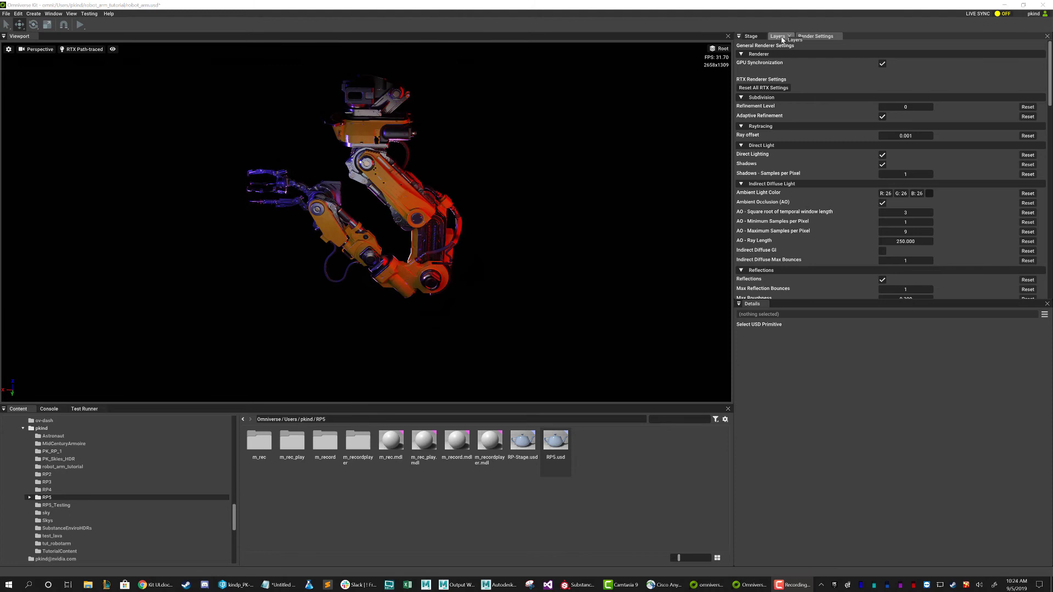
# Examine the Root layer's contents, including solid_color_meshes and the FrontFill, BlueAccentLight and Backlight properties.
pyautogui.click(782, 38)
pyautogui.click(745, 61)
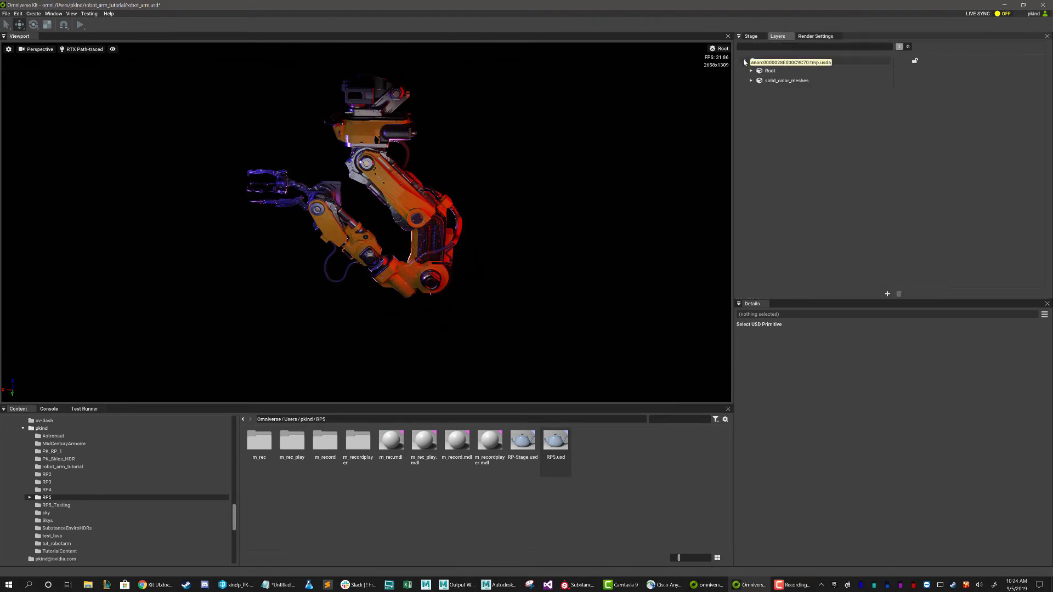
pyautogui.click(751, 71)
pyautogui.click(751, 140)
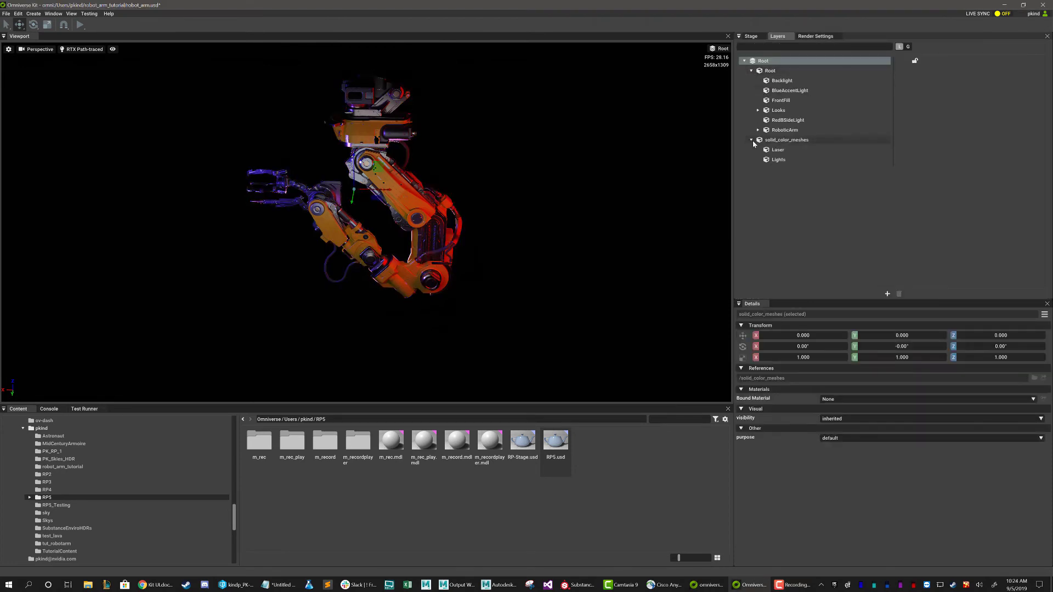
pyautogui.click(781, 102)
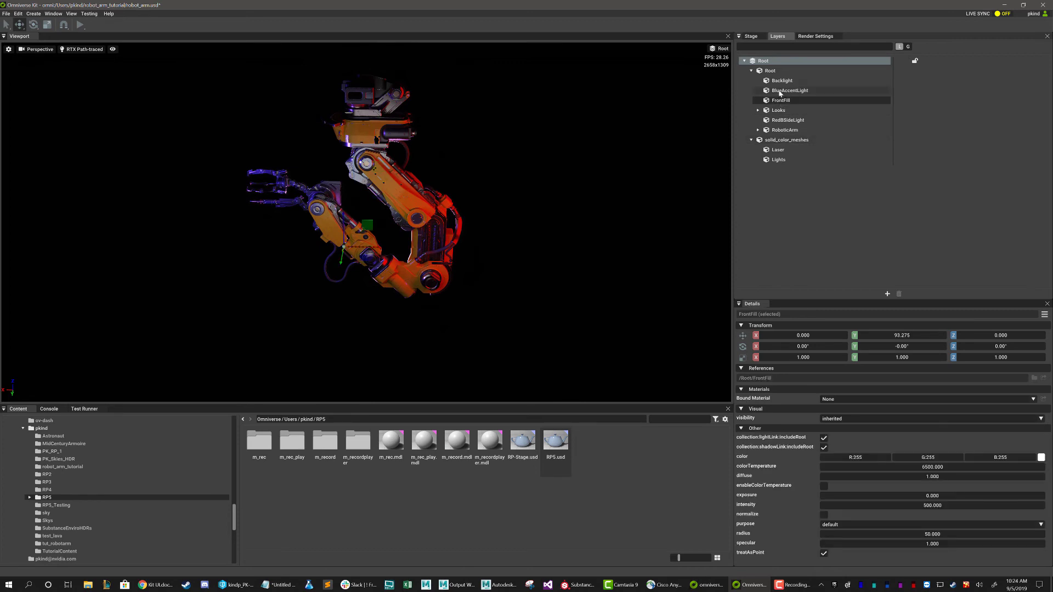
pyautogui.click(780, 92)
pyautogui.click(779, 82)
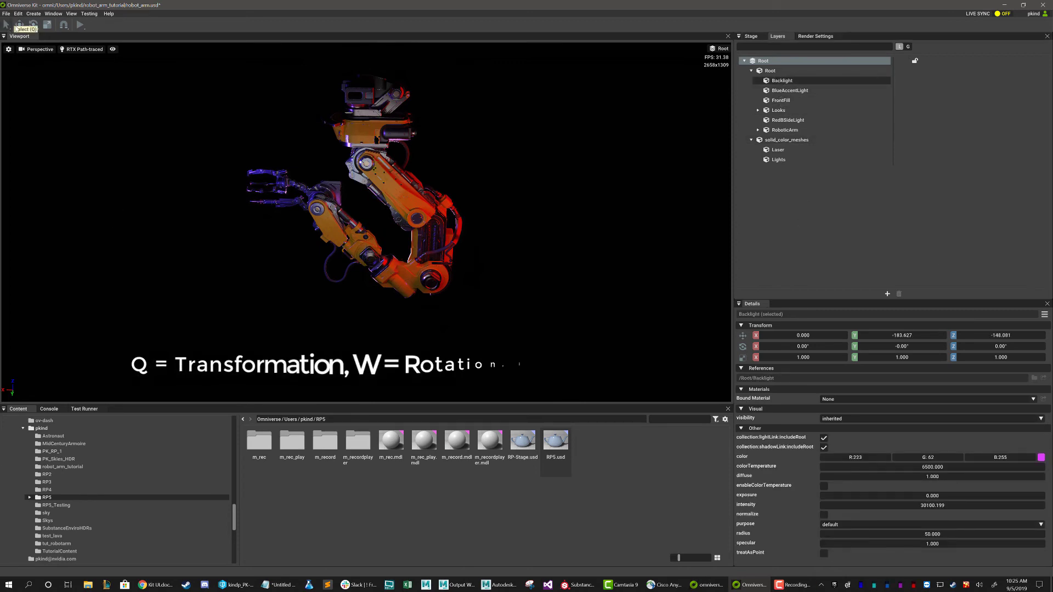
# Cycle the selected Backlight's manipulator through the move, rotate and scale modes.
pyautogui.click(20, 27)
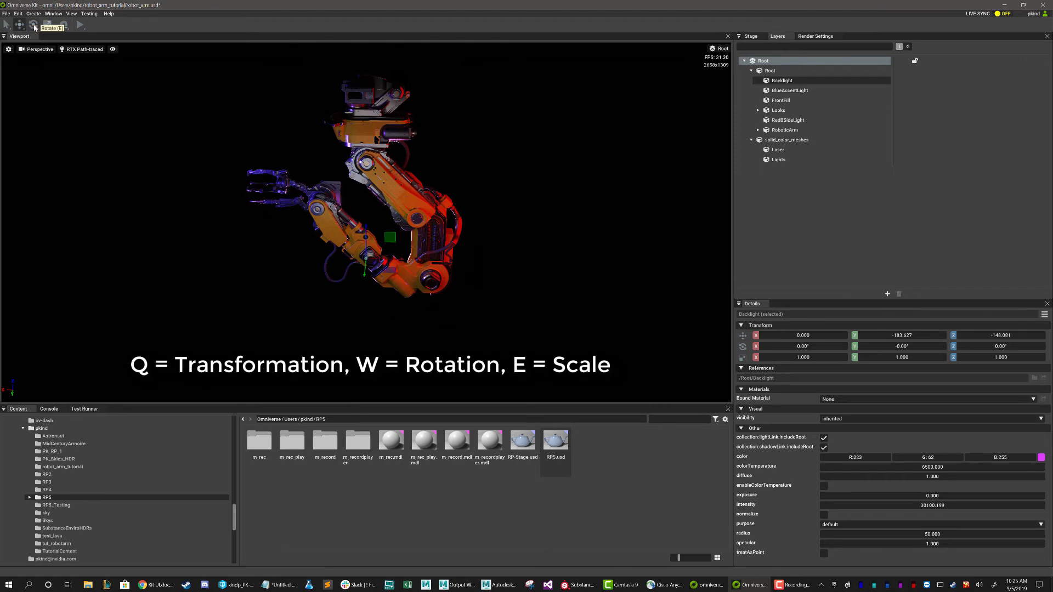
pyautogui.click(34, 26)
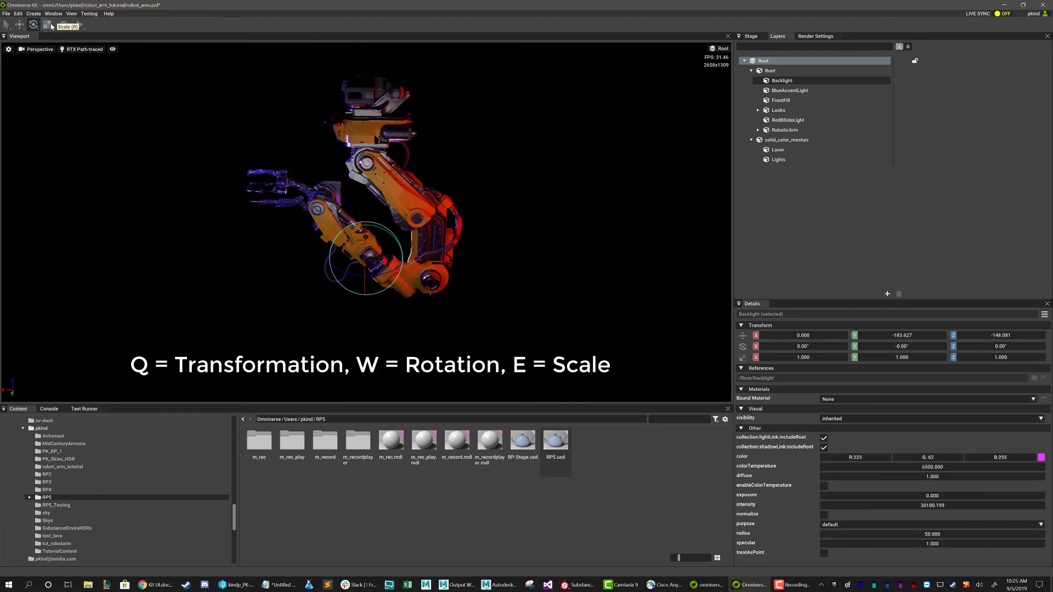
pyautogui.click(48, 26)
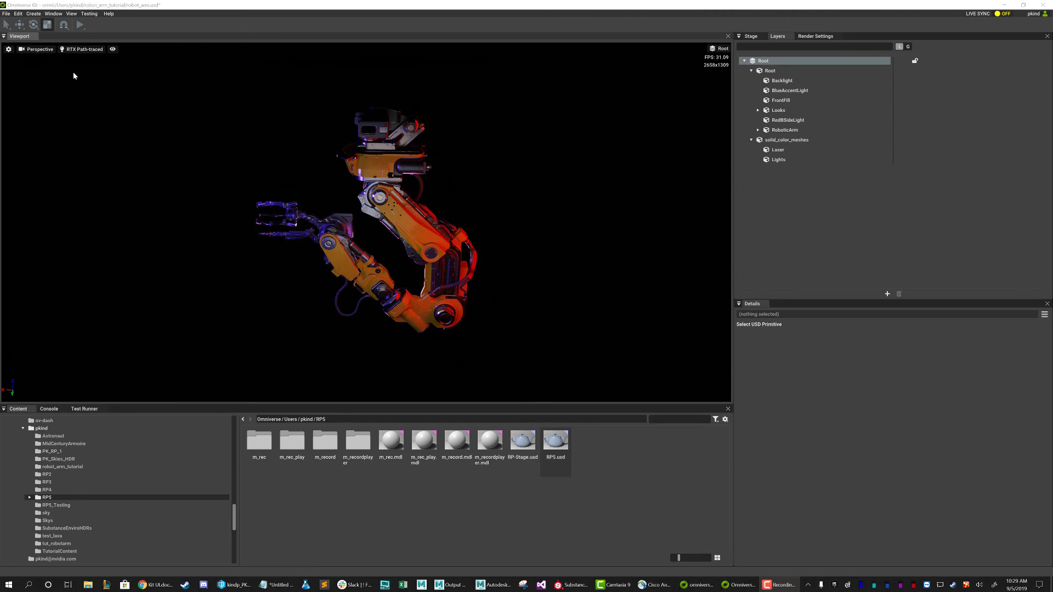
pyautogui.click(6, 14)
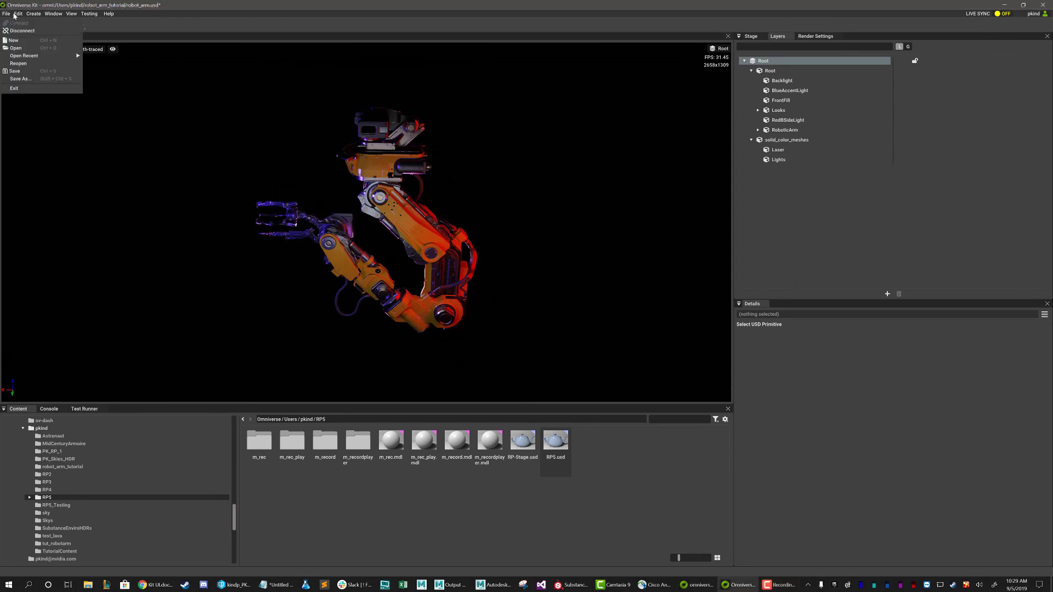
pyautogui.moveTo(18, 16)
pyautogui.click(68, 204)
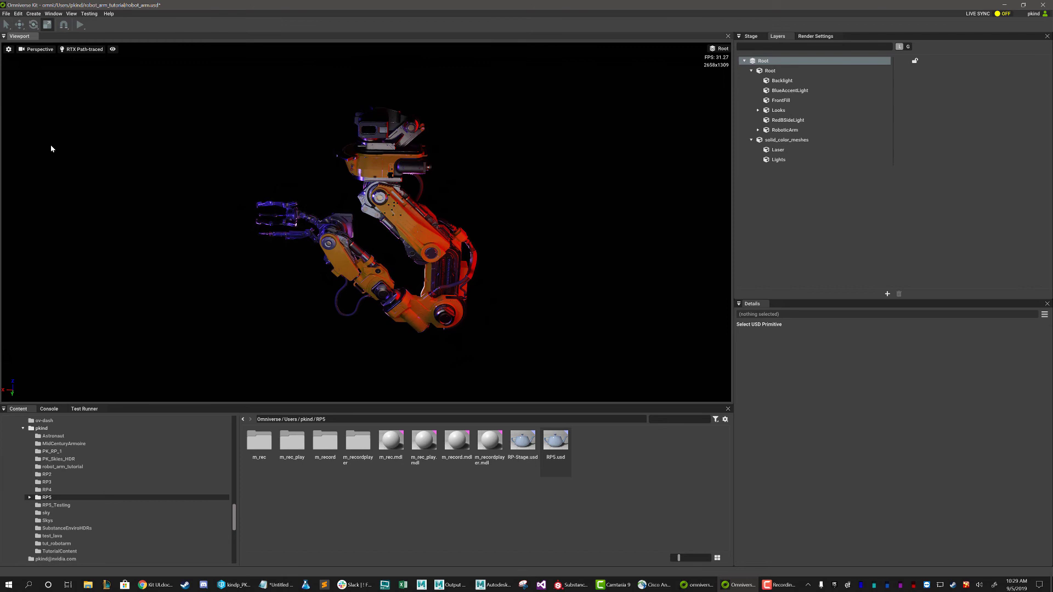
# Create a cube and shape it into a floor under the arm, scaled 8.350 × 8.350 × 1.651 at Z -176.731.
pyautogui.click(30, 13)
pyautogui.moveTo(39, 23)
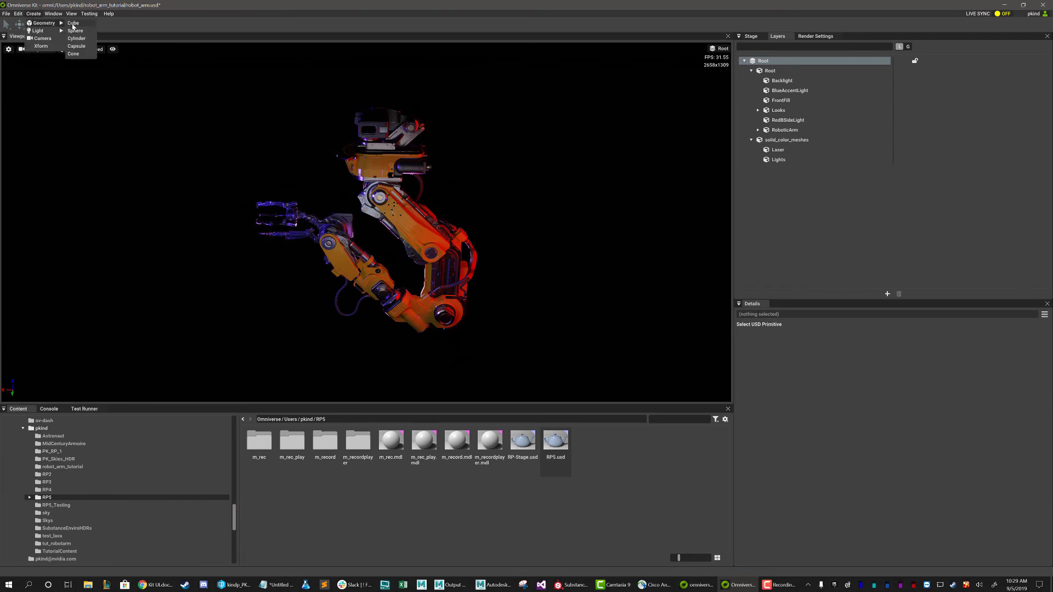
pyautogui.click(73, 24)
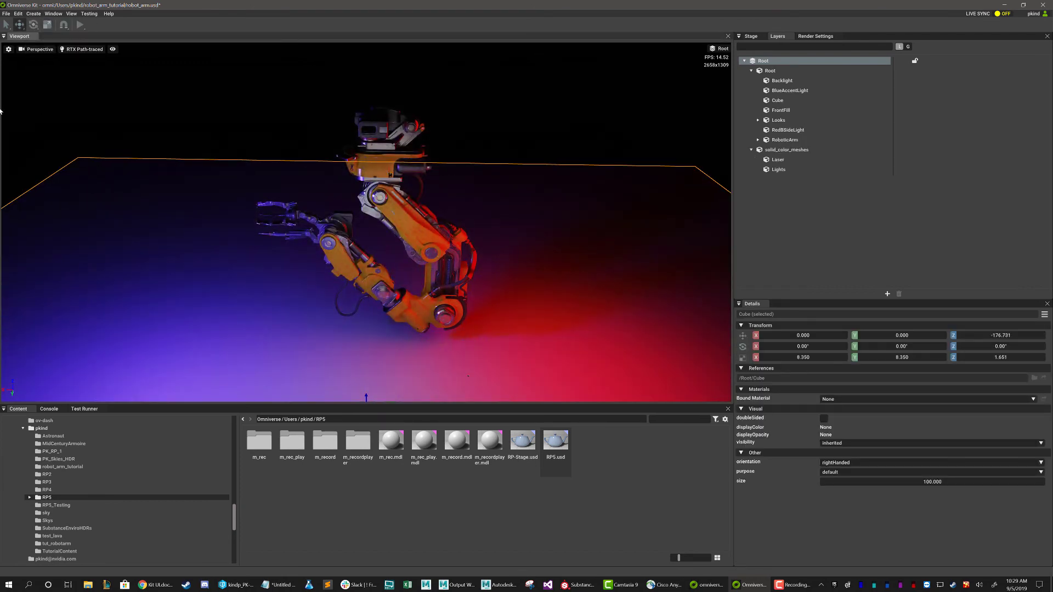
# Create a sphere and move it beside the arm's gripper, to about X 152.
pyautogui.click(30, 14)
pyautogui.moveTo(44, 23)
pyautogui.click(82, 38)
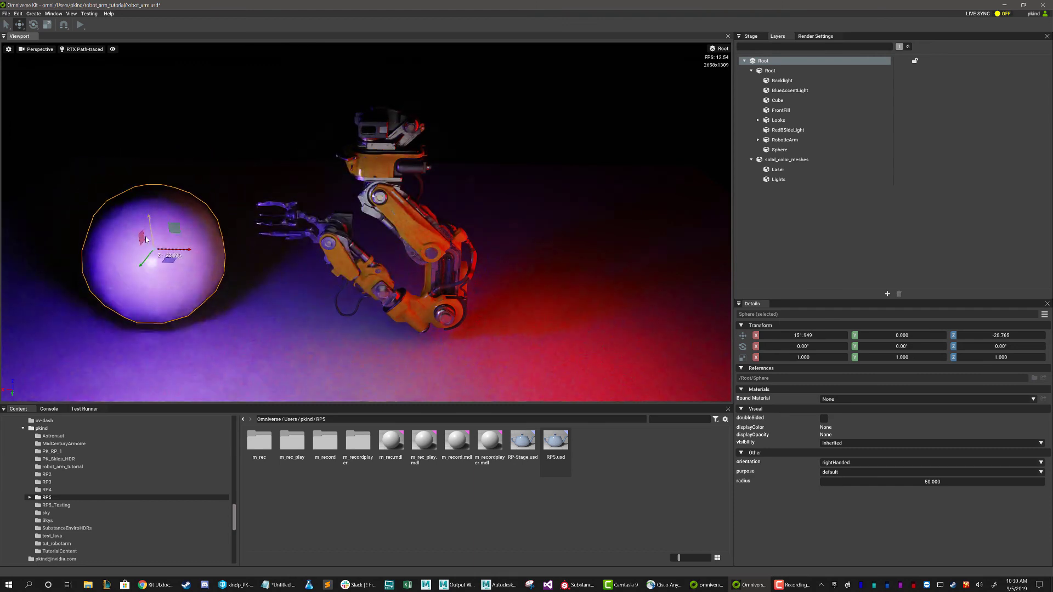
# Create a cylinder and move it behind the arm on the red-lit side, to about X -201, Y -196, Z -45.
pyautogui.click(31, 13)
pyautogui.click(82, 46)
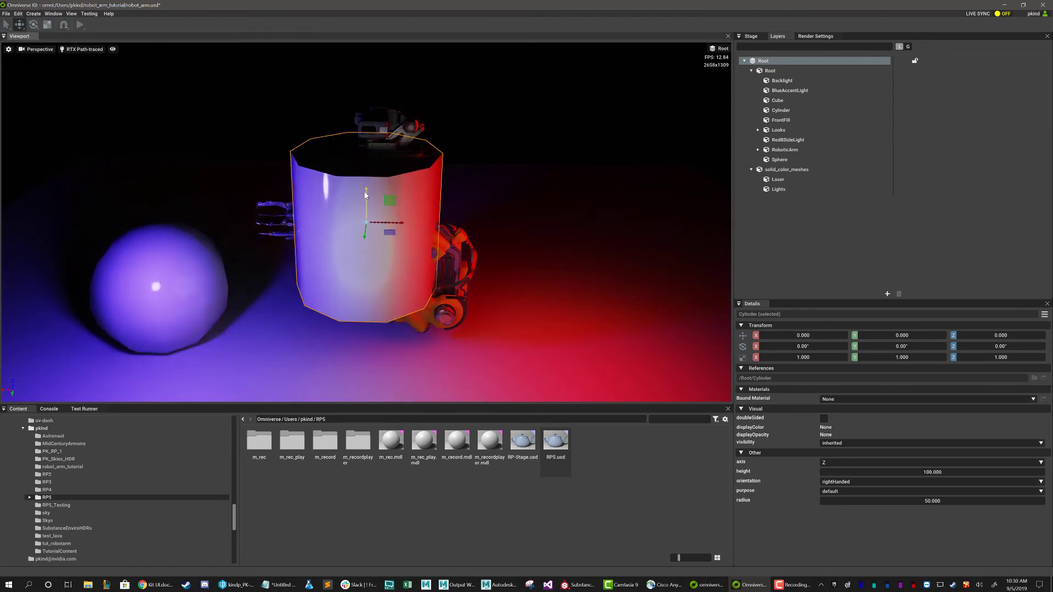
pyautogui.moveTo(365, 195); pyautogui.dragTo(583, 160)
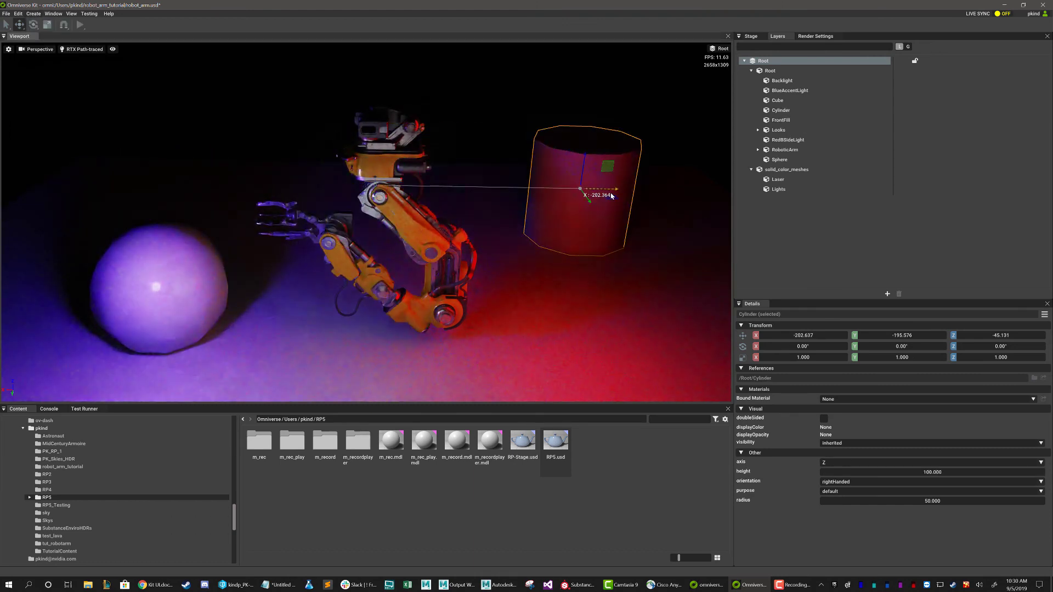
pyautogui.click(678, 242)
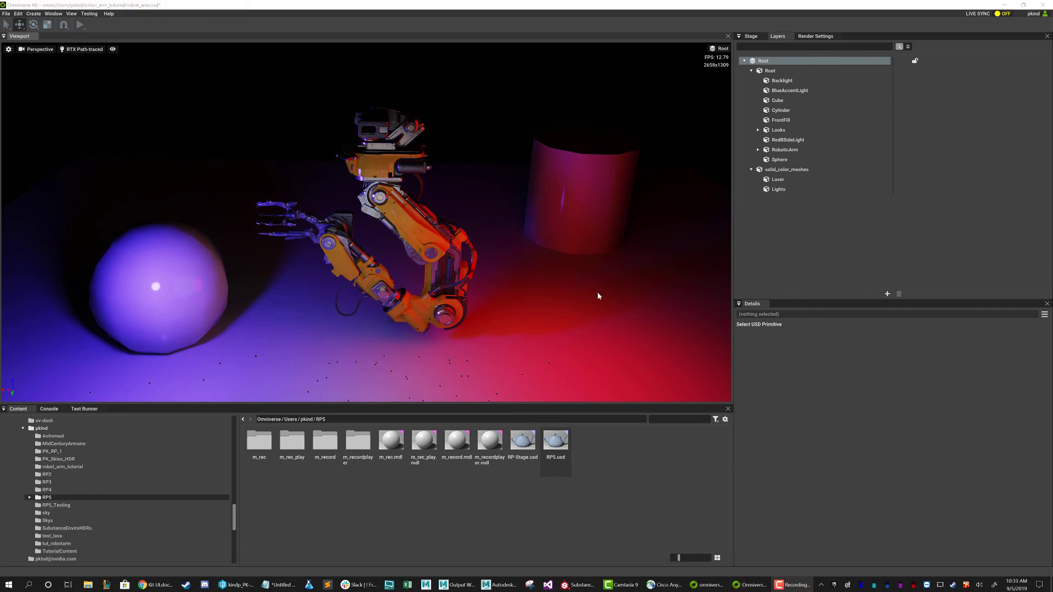
# Turn on Live Sync for robot_arm.usd and proceed without saving the unsaved changes.
pyautogui.click(1006, 14)
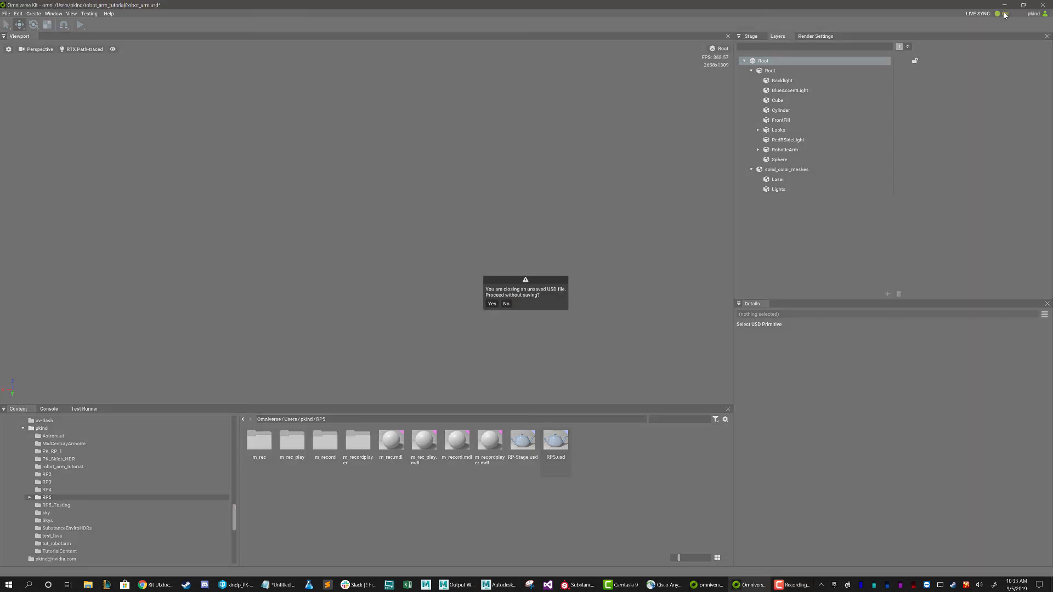
pyautogui.click(492, 303)
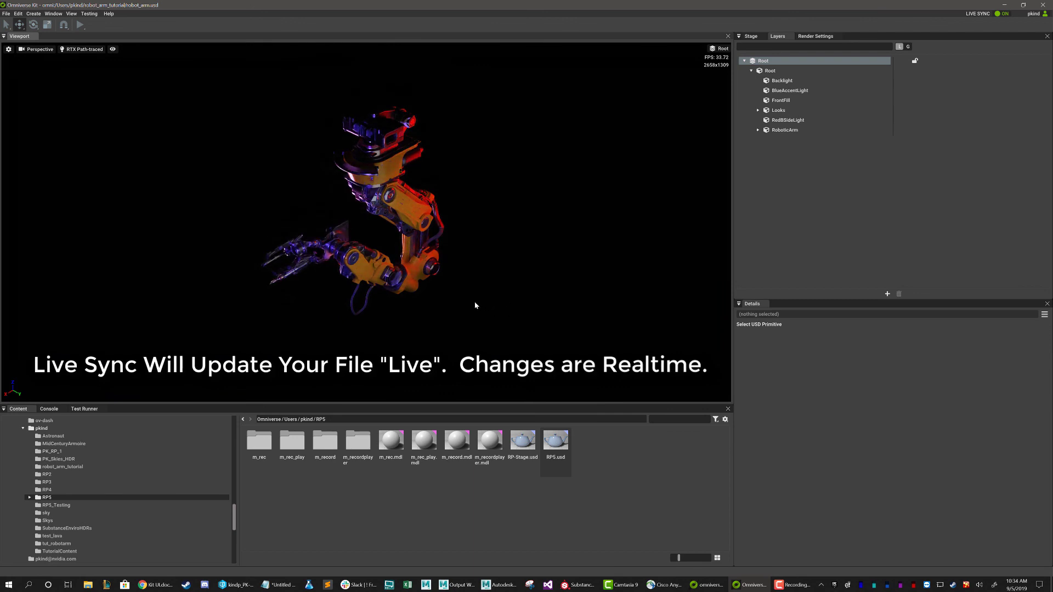
# Expand RoboticArm and its textured_meshes group in the Root layer, and select the Arm_2_ForeArm mesh.
pyautogui.keyDown('alt'); pyautogui.moveTo(473, 302); pyautogui.dragTo(459, 239); pyautogui.keyUp('alt')
pyautogui.click(416, 223)
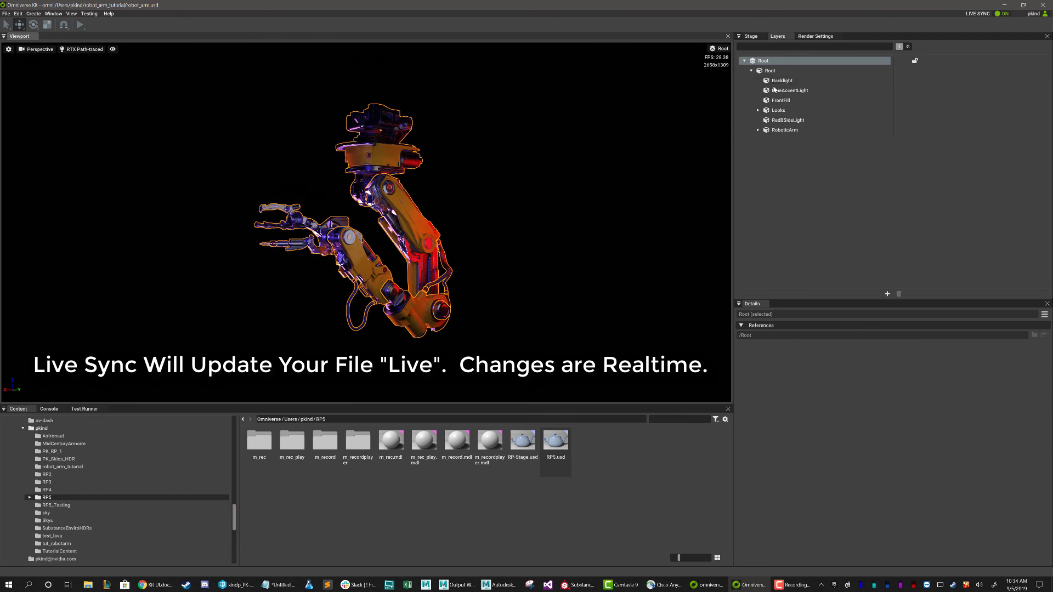
pyautogui.click(779, 129)
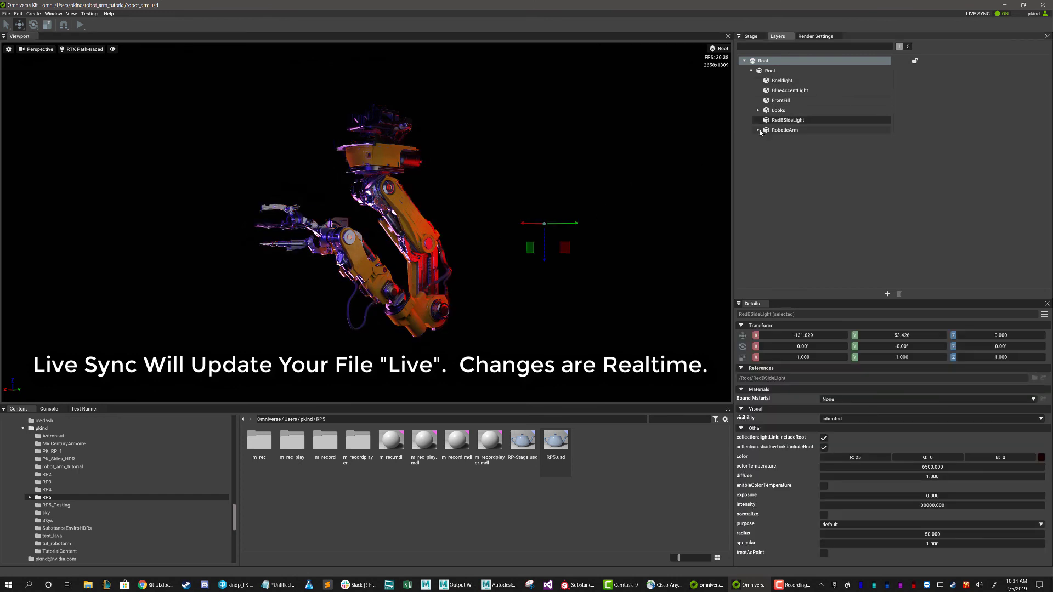
pyautogui.click(758, 130)
pyautogui.click(765, 150)
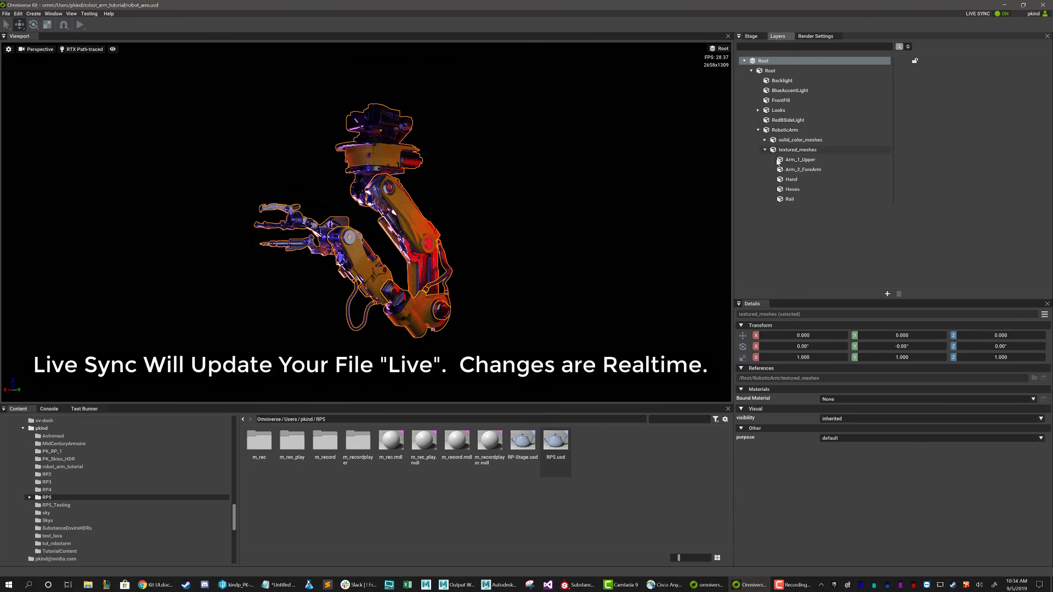
pyautogui.click(804, 170)
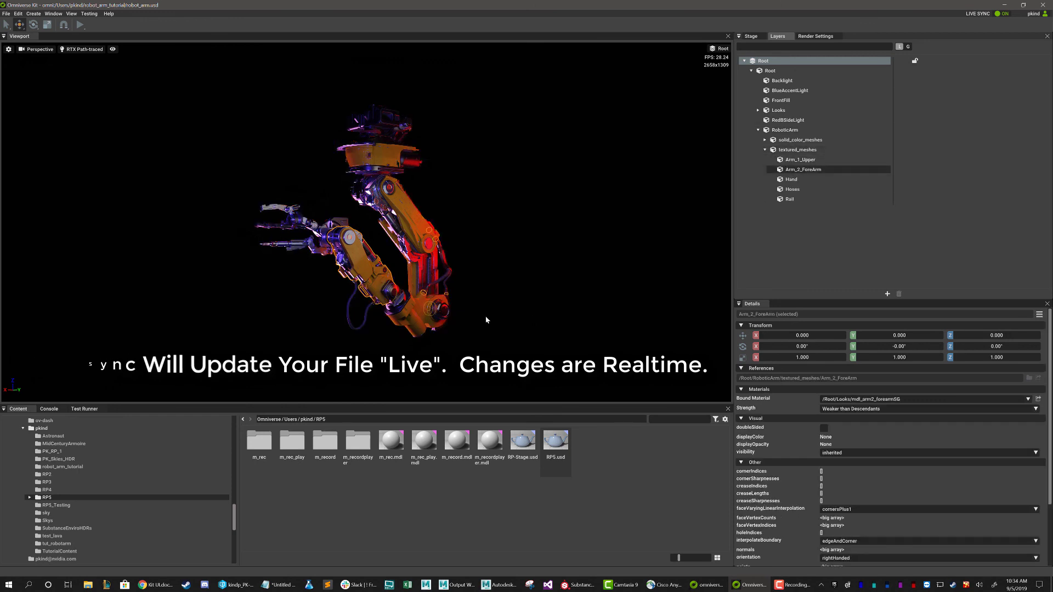